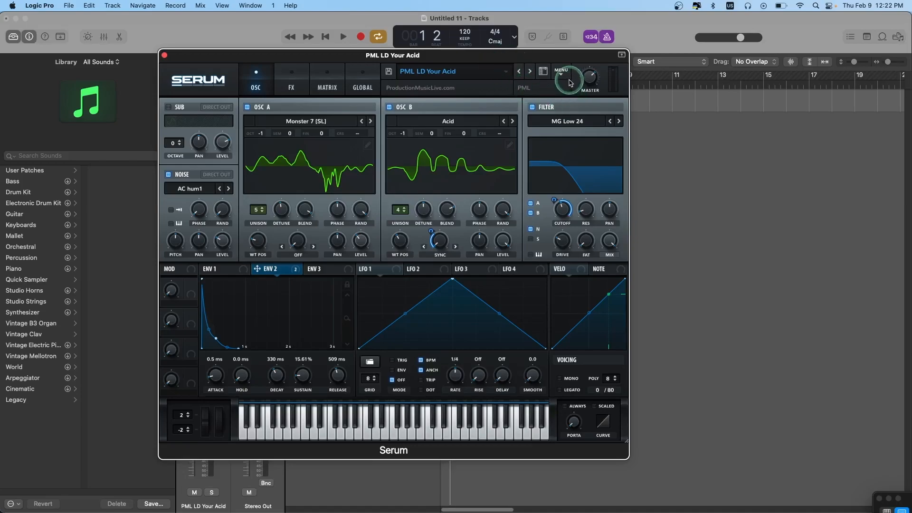
- Play the loop to preview the finished PML LD Your Acid preset, and close the Serum window
key("space")
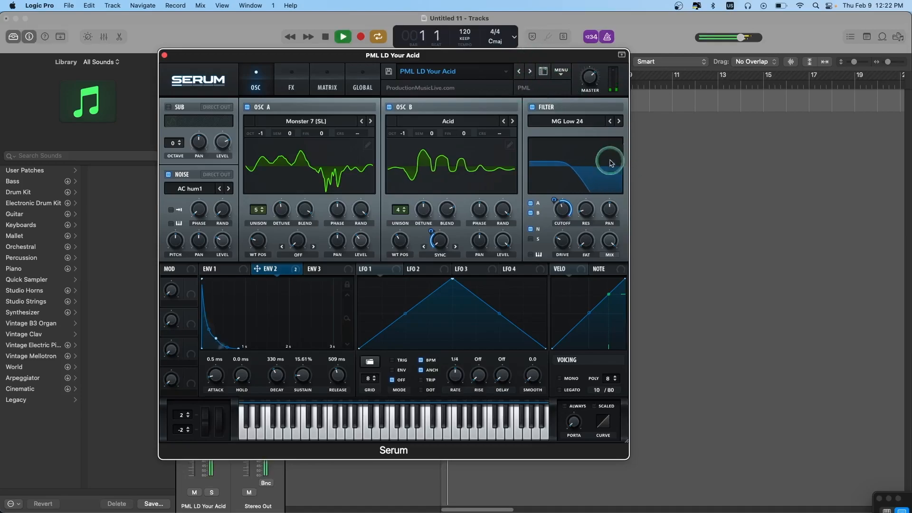
mouse_move(562, 209)
left_mouse_down()
mouse_move(551, 229)
mouse_move(546, 205)
left_mouse_up()
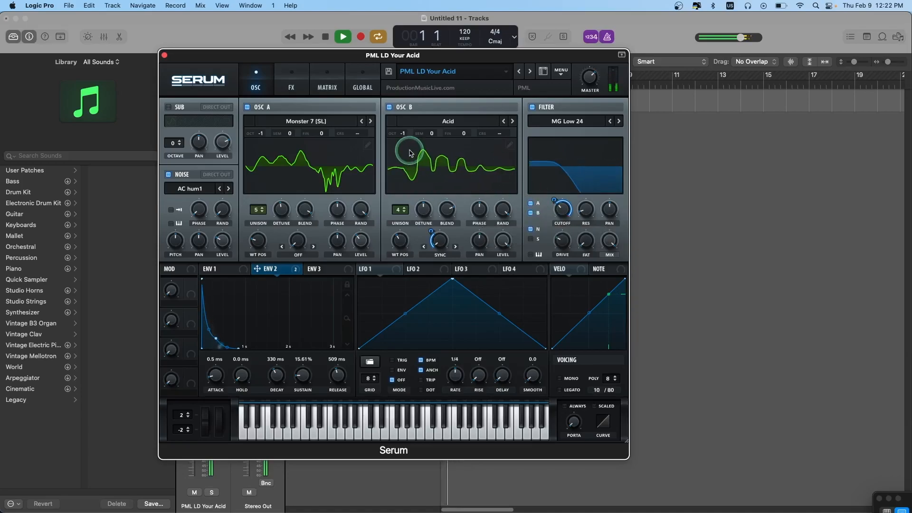
key("space")
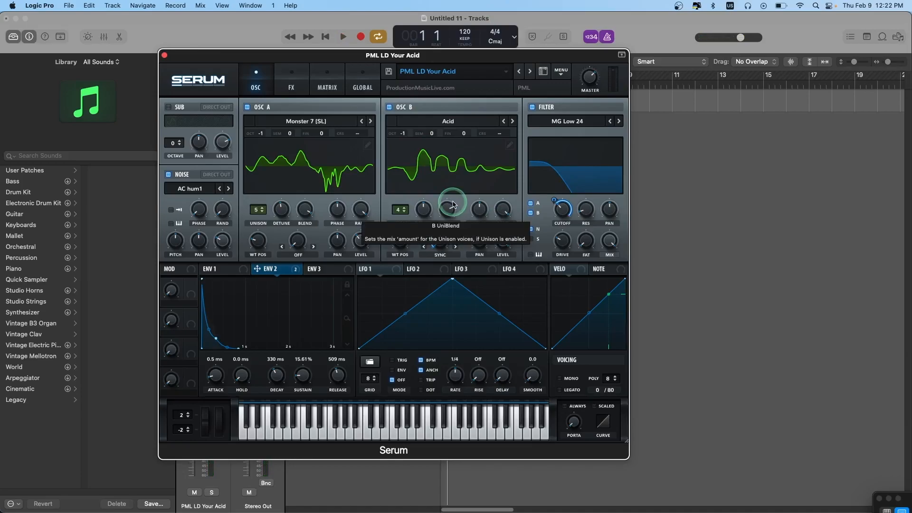
left_click(164, 55)
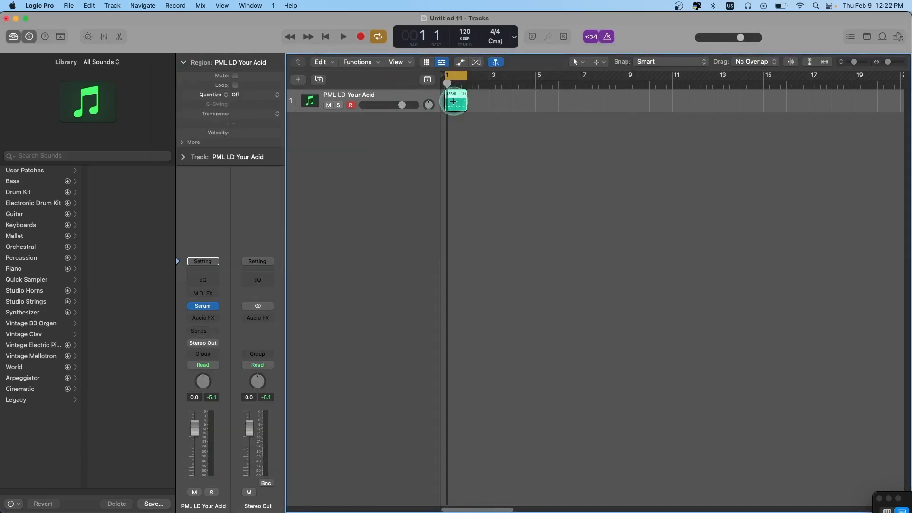
- Duplicate the PML LD Your Acid track and initialize the preset in the new track's Serum instance
left_click(319, 79)
left_click(312, 106)
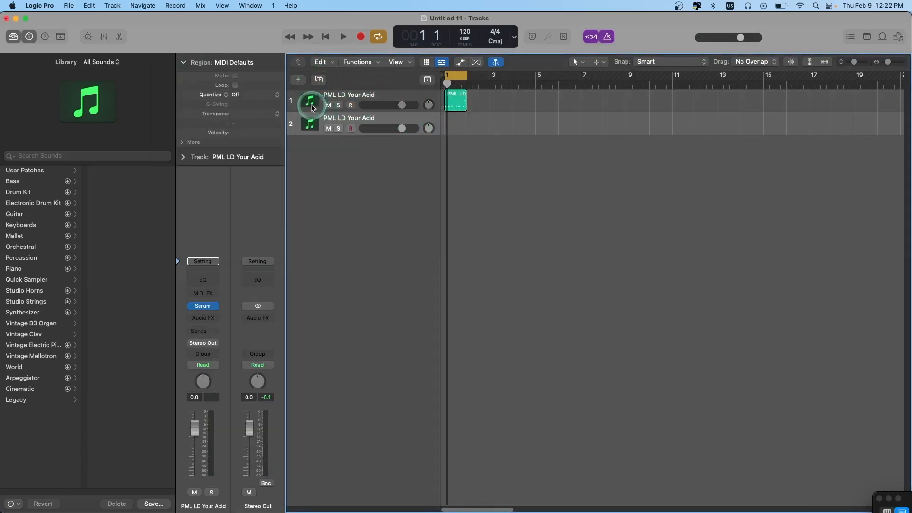
key("Return")
left_click_drag(659, 126, 543, 41)
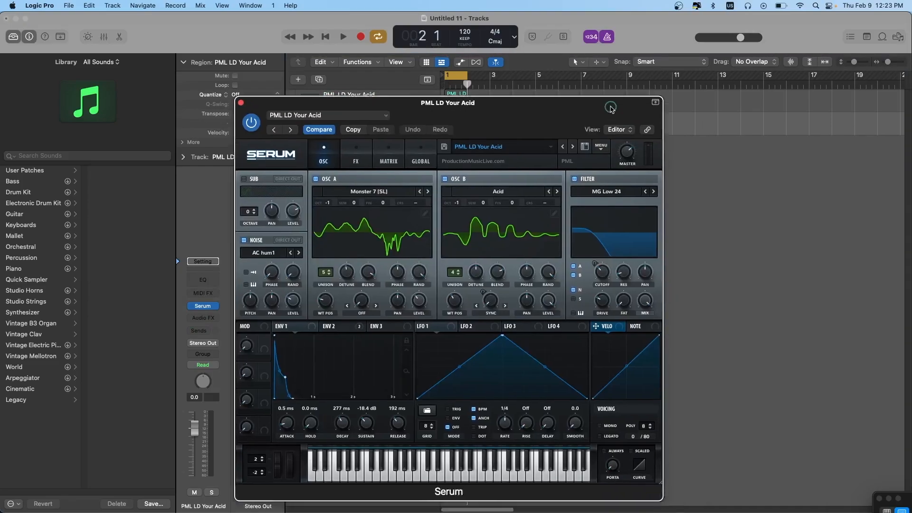
left_click(540, 84)
left_click(551, 139)
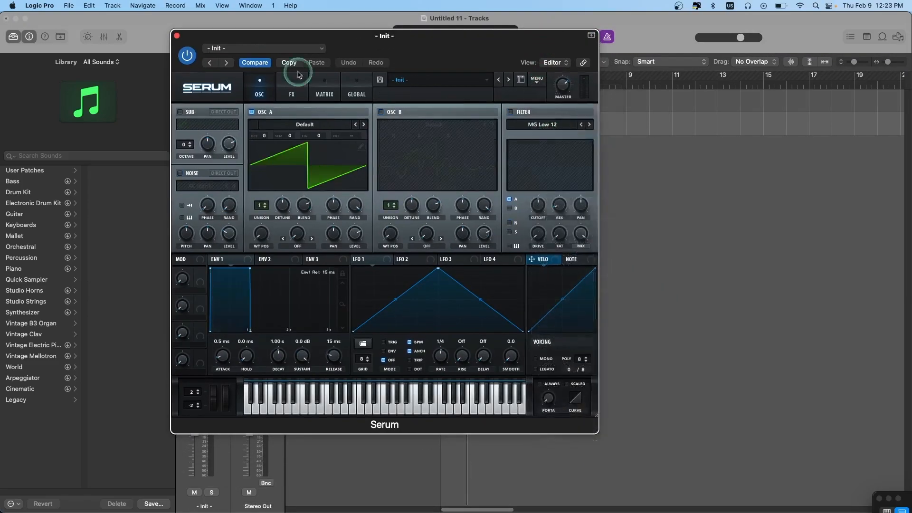
- Enlarge the Serum interface to 125% and hide the plug-in window's header controls so the whole synth fits on screen
left_click(213, 97)
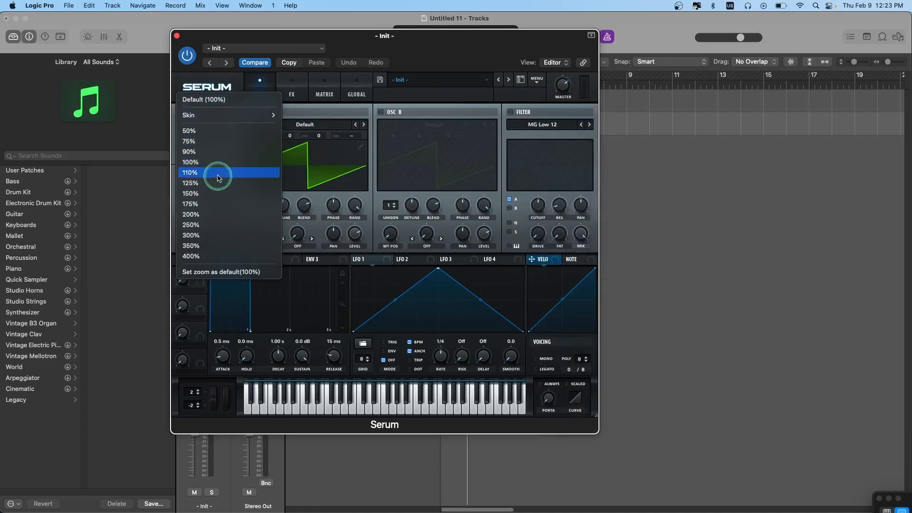
left_click(506, 140)
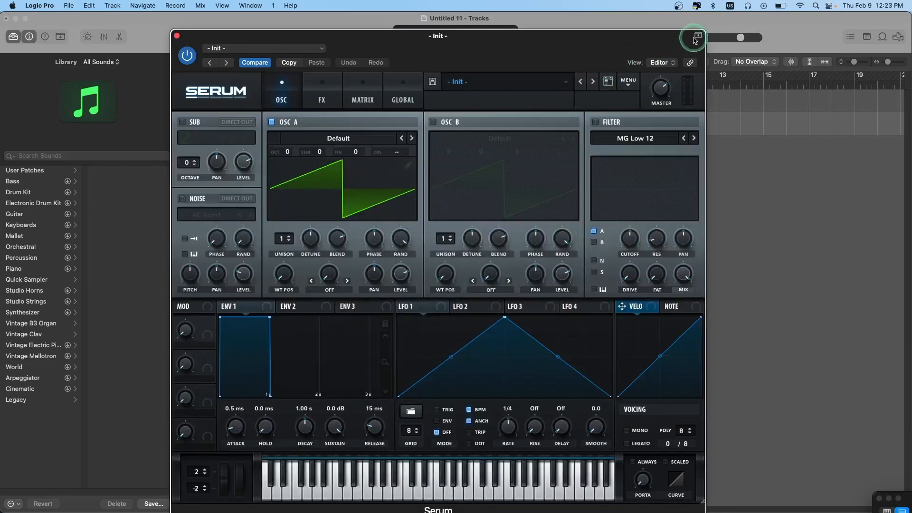
left_click(695, 36)
left_click_drag(660, 36, 635, 28)
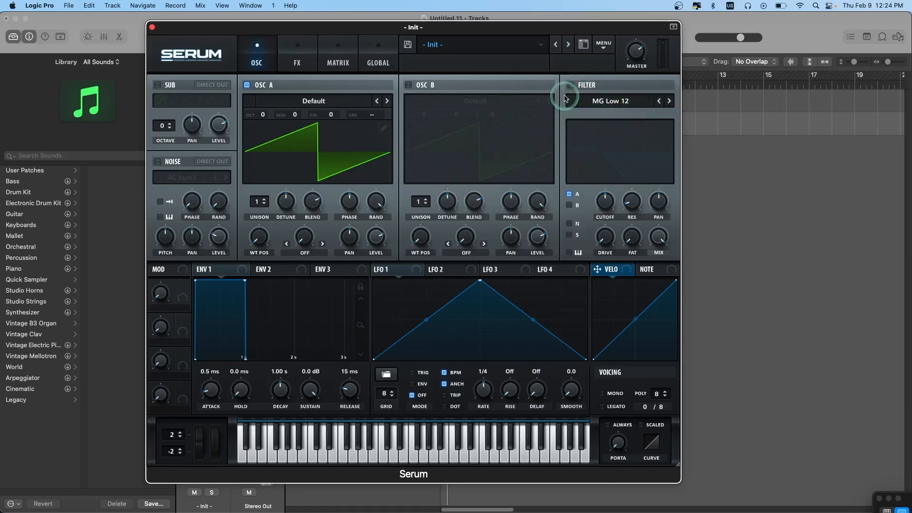
- Enable the filter with the MG Low 24 type and route oscillator B and the noise oscillator through it
left_click(571, 86)
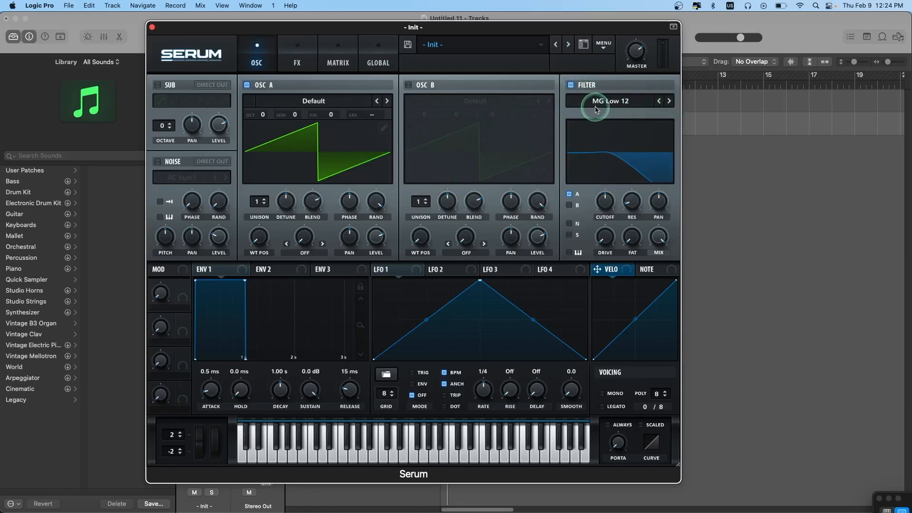
left_click(670, 99)
left_click(670, 102)
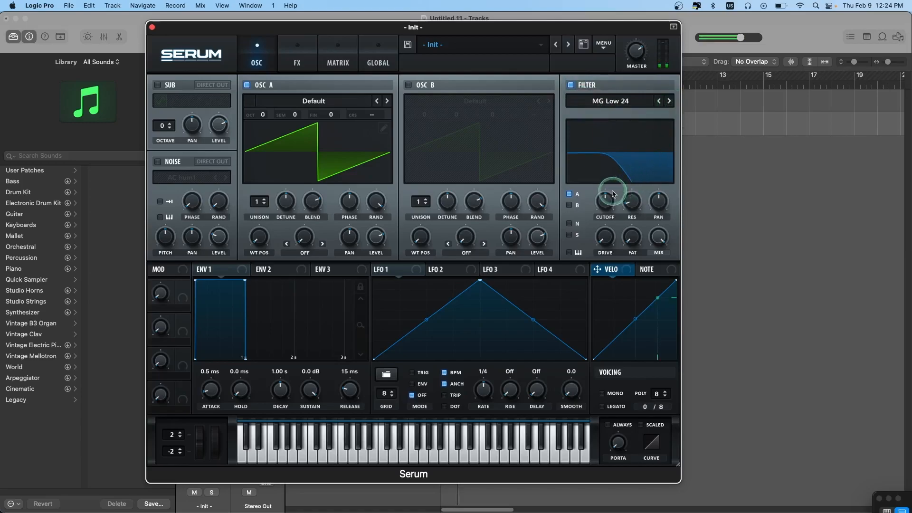
left_click(570, 205)
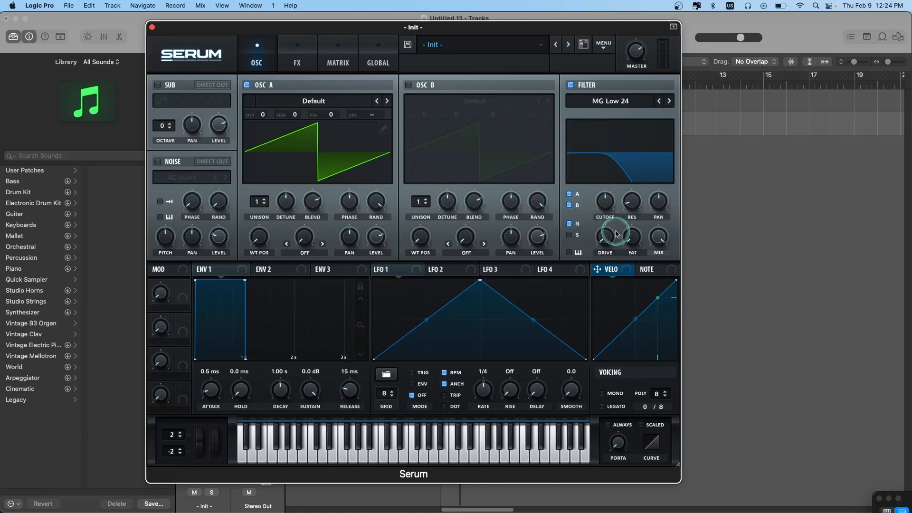
- Increase the filter's drive and lower its cutoff slightly while auditioning the sound
left_click_drag(605, 235, 604, 212)
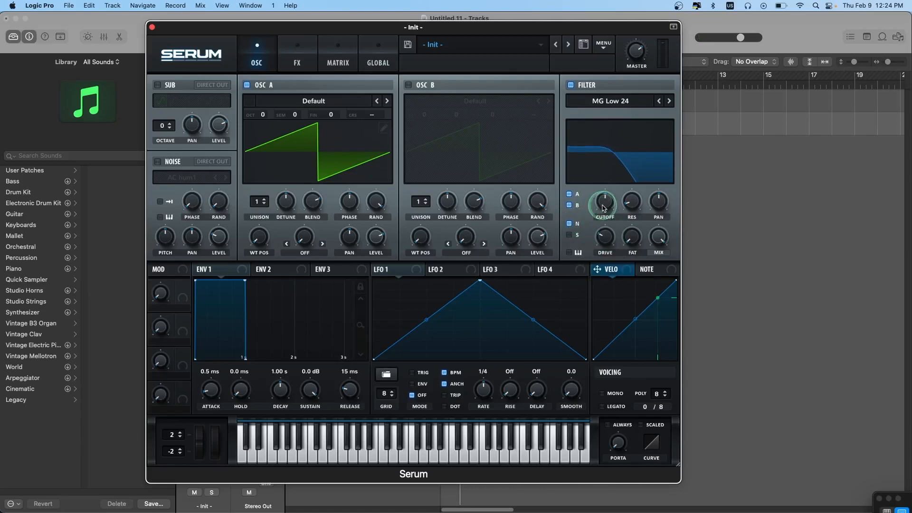
left_click(607, 236)
key("g")
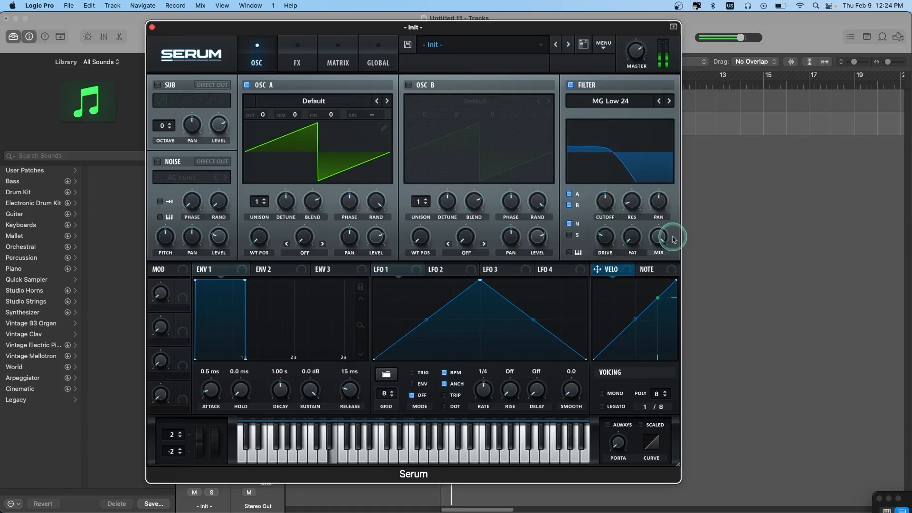
left_click_drag(606, 201, 606, 210)
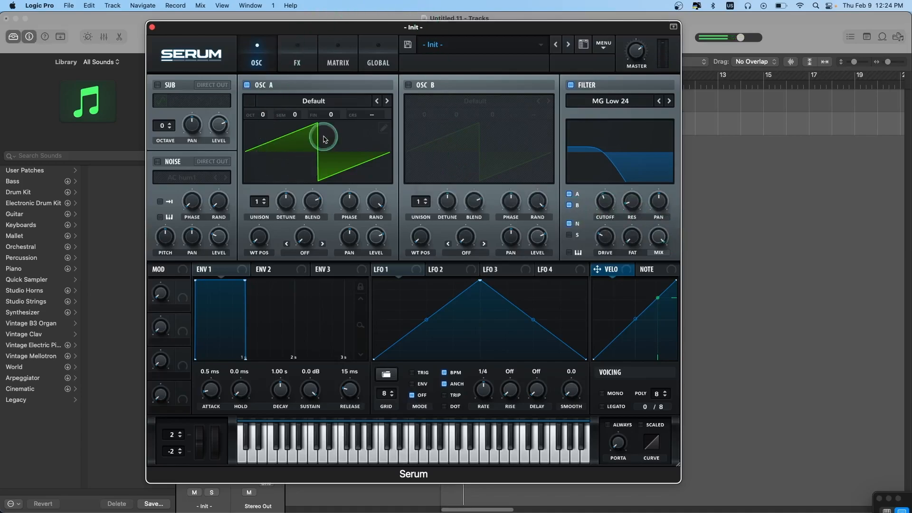
- Load the Spectral wavetable Monster 7 [SL] into oscillator A and set its octave to -1
left_click(315, 102)
mouse_move(281, 134)
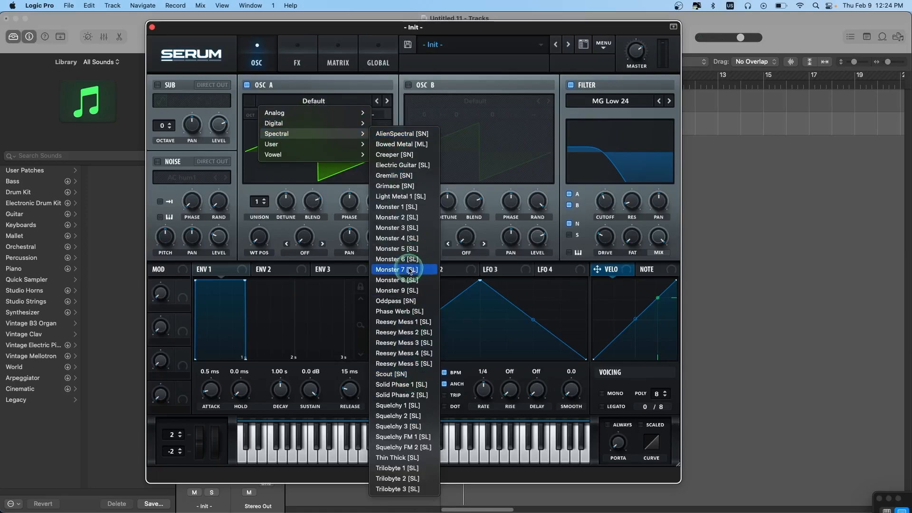
left_click(388, 270)
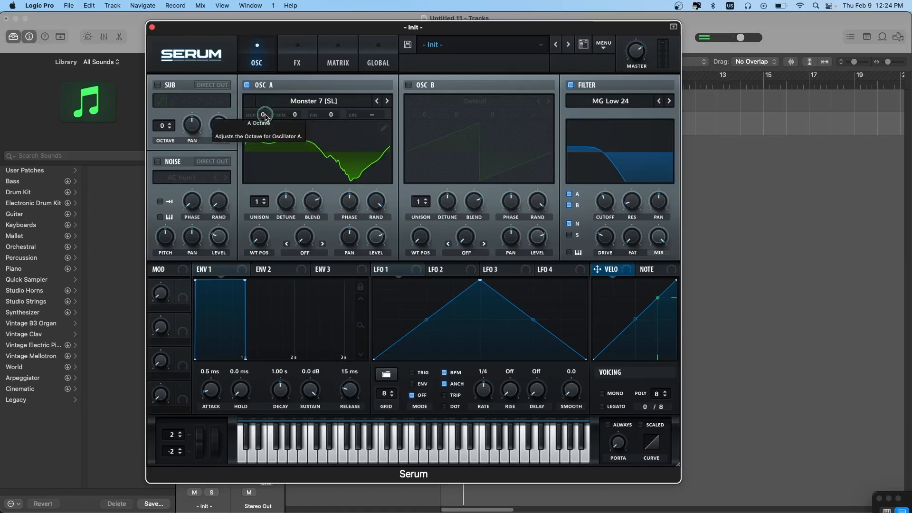
left_click_drag(264, 114, 264, 126)
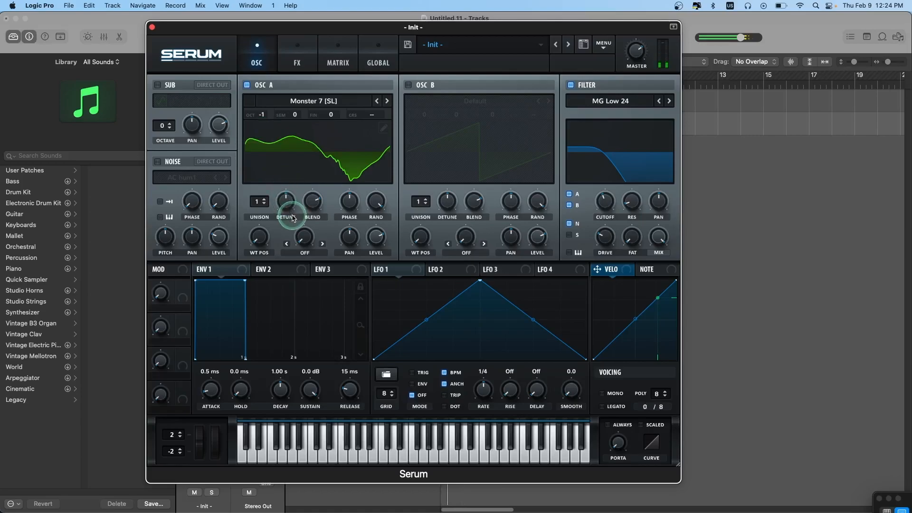
- Shape oscillator A with 5 unison voices, slightly less detune, more blend, a higher wavetable position and a reduced level
left_click_drag(264, 208, 264, 197)
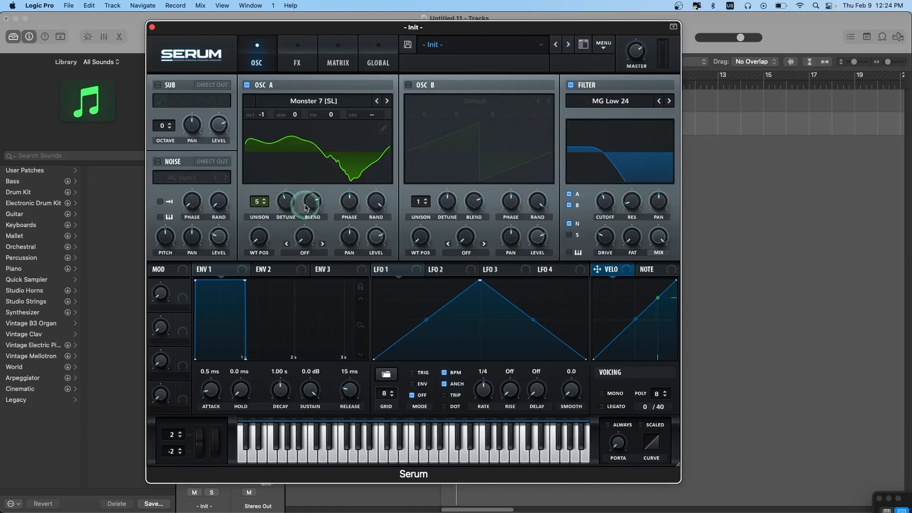
left_click_drag(306, 208, 312, 203)
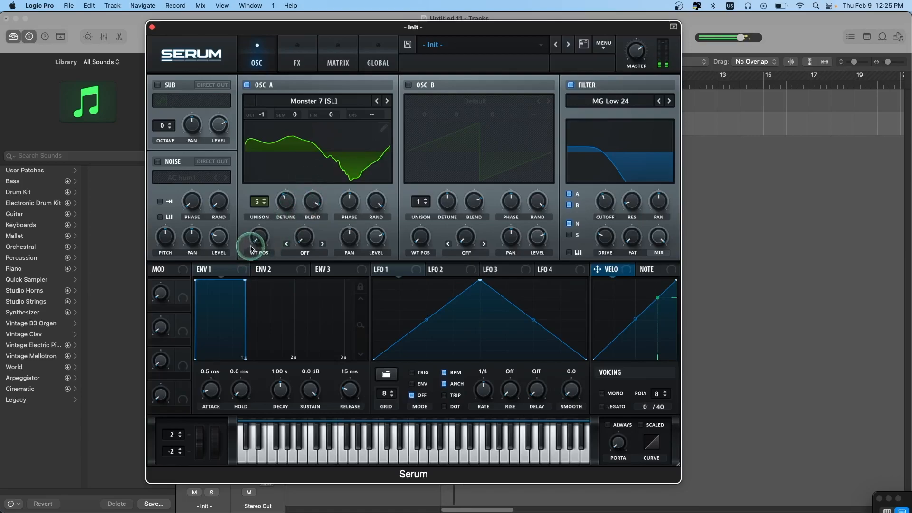
left_click_drag(248, 240, 259, 215)
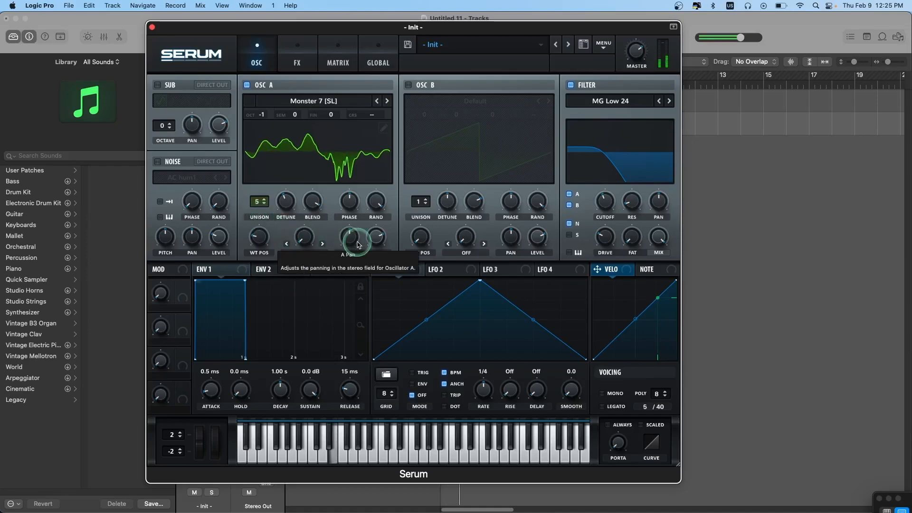
left_click_drag(376, 233, 376, 246)
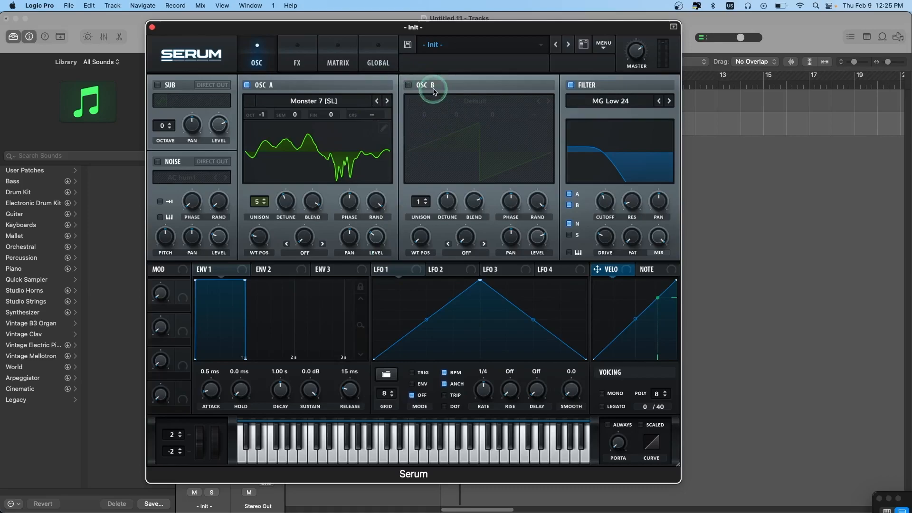
- Enable oscillator B, load the Analog wavetable Acid and set its octave to -1
left_click(408, 86)
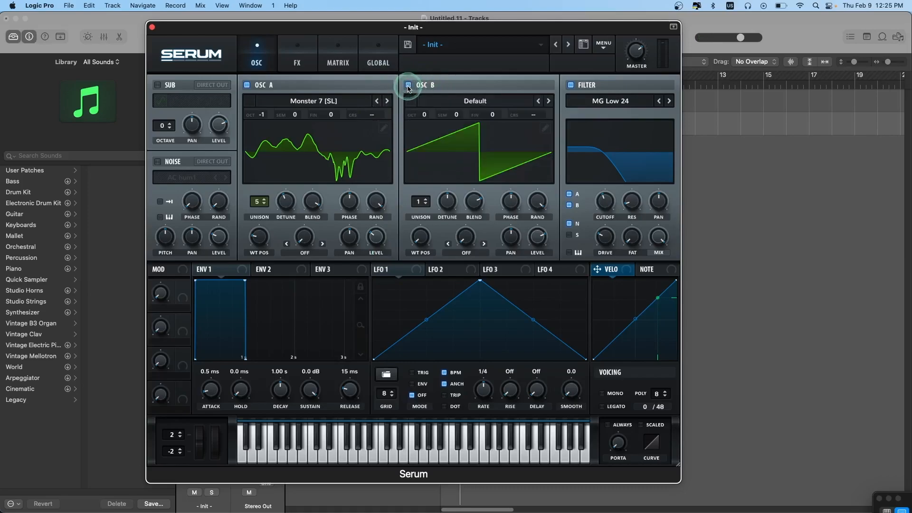
left_click(447, 102)
mouse_move(450, 114)
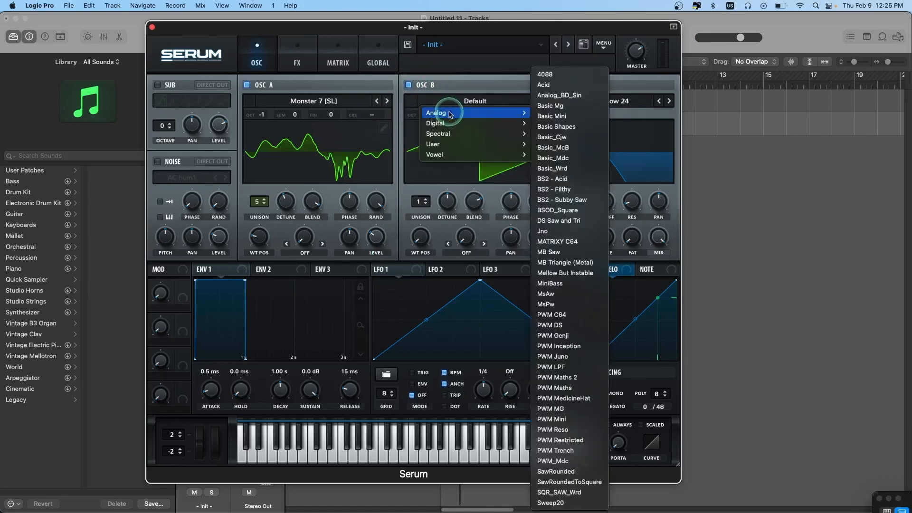
left_click(545, 86)
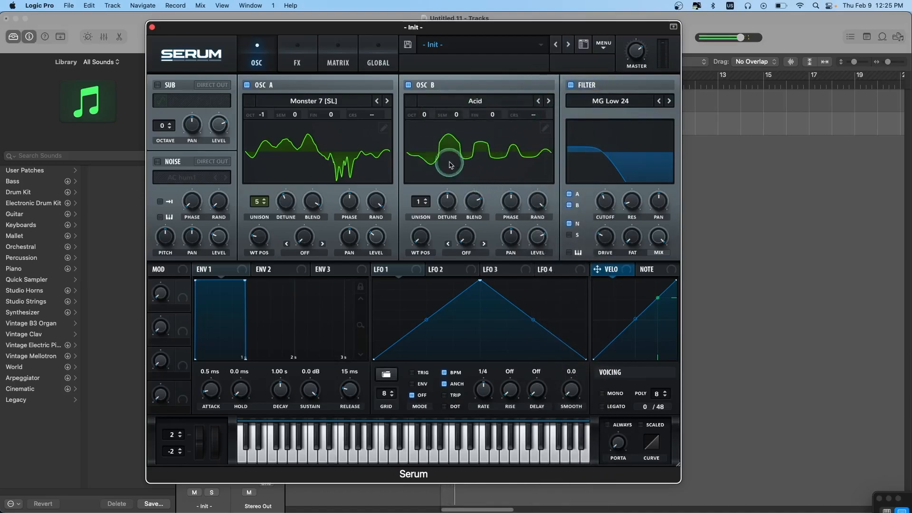
left_click_drag(426, 117, 427, 128)
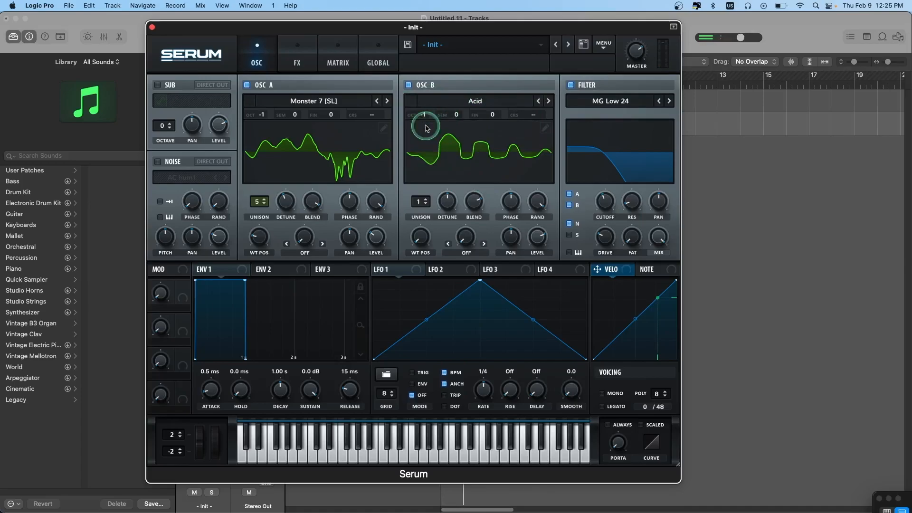
- Set oscillator B to 4 unison voices and raise its wavetable position
left_click(426, 200)
left_click(426, 199)
left_click(426, 200)
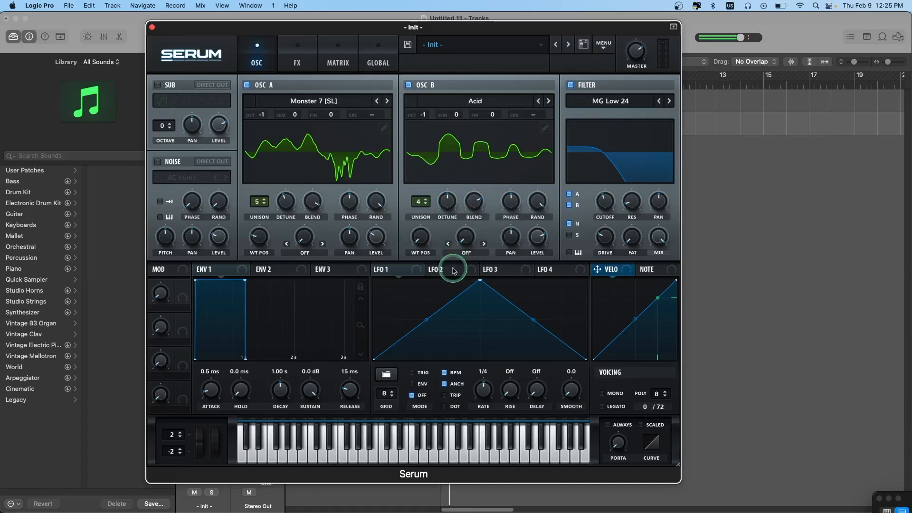
left_click_drag(419, 239, 415, 199)
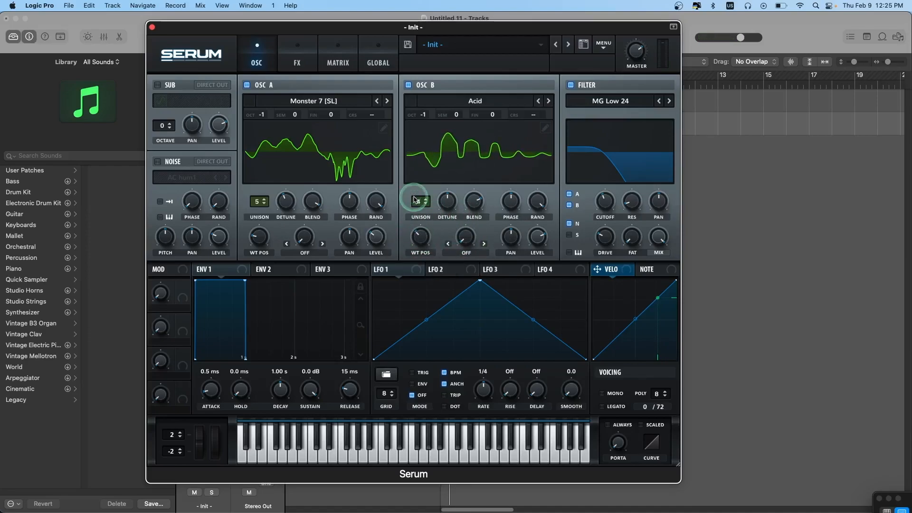
- Set oscillator B's warp mode to Sync and raise its level
left_click(466, 253)
left_click(470, 276)
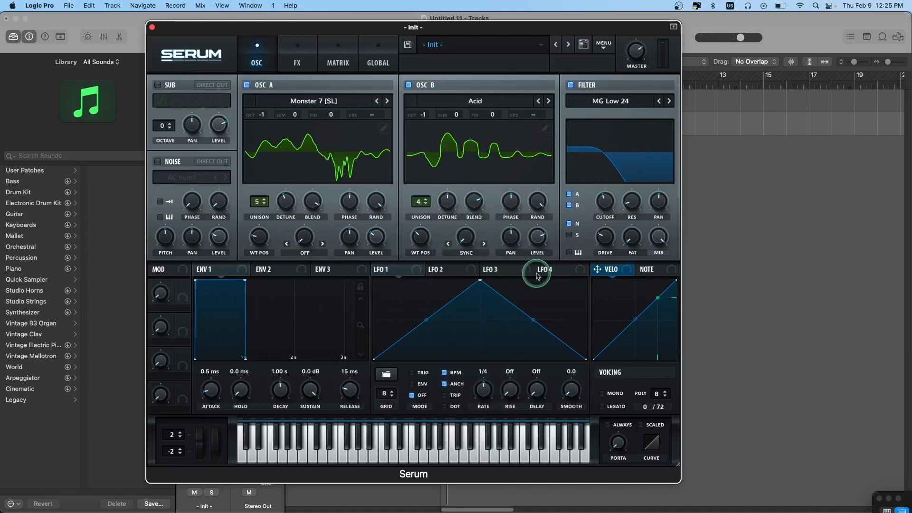
left_click_drag(539, 246, 537, 239)
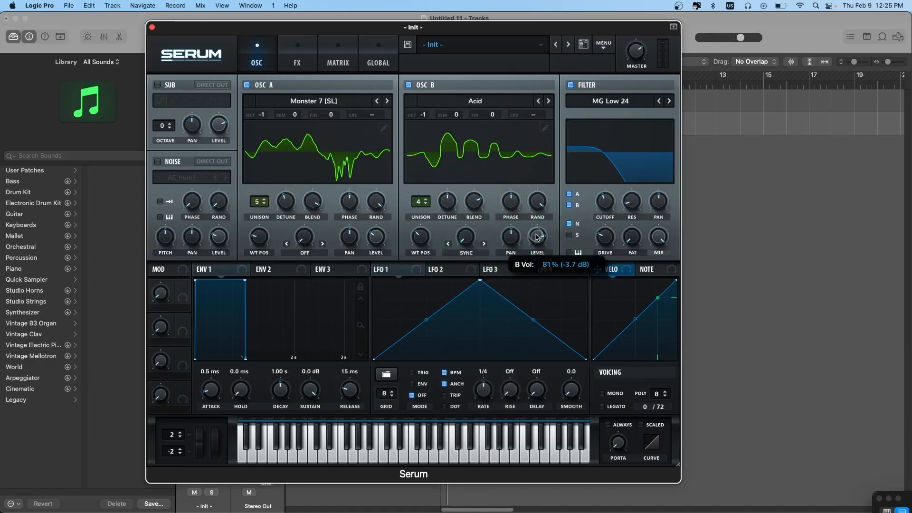
left_click_drag(534, 207, 535, 197)
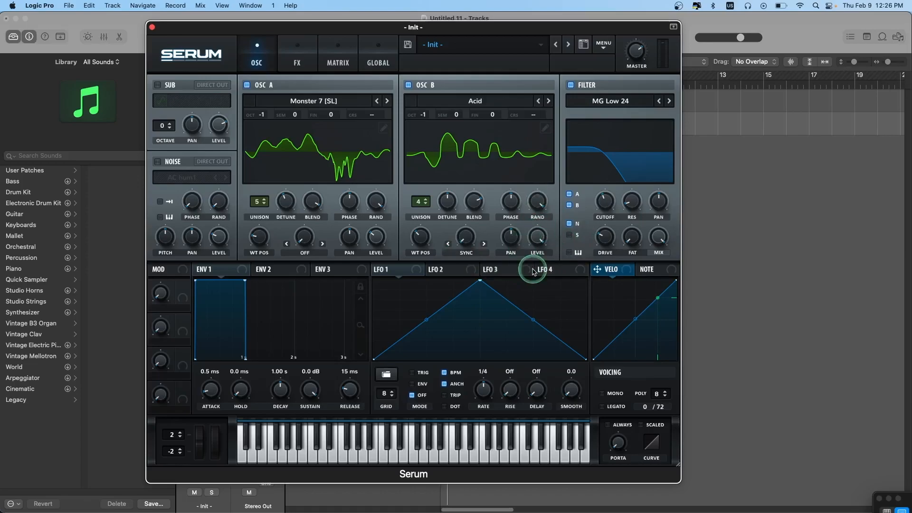
- Raise the filter cutoff slightly
left_click_drag(604, 209, 599, 185)
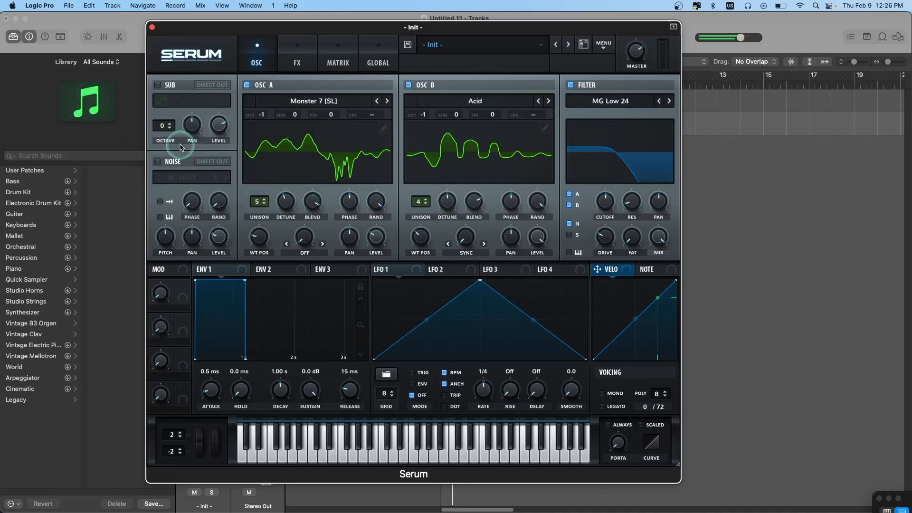
- Enable the noise oscillator with the AC hum1 sample and set its level to about 28%
left_click(158, 163)
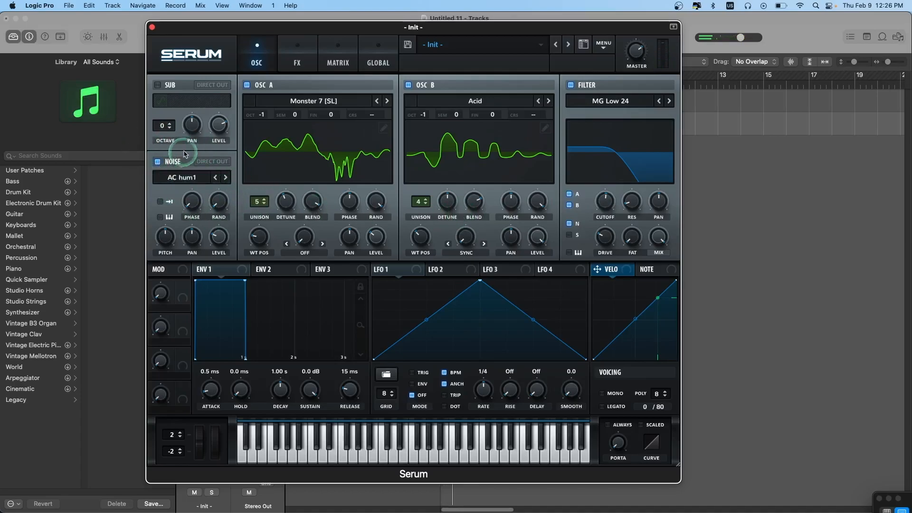
mouse_move(219, 231)
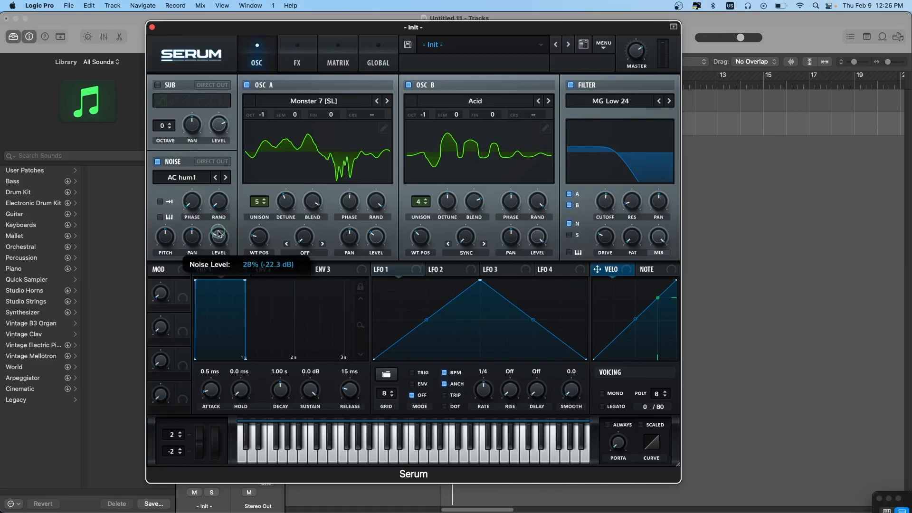
left_click_drag(218, 233, 218, 236)
left_click(212, 178)
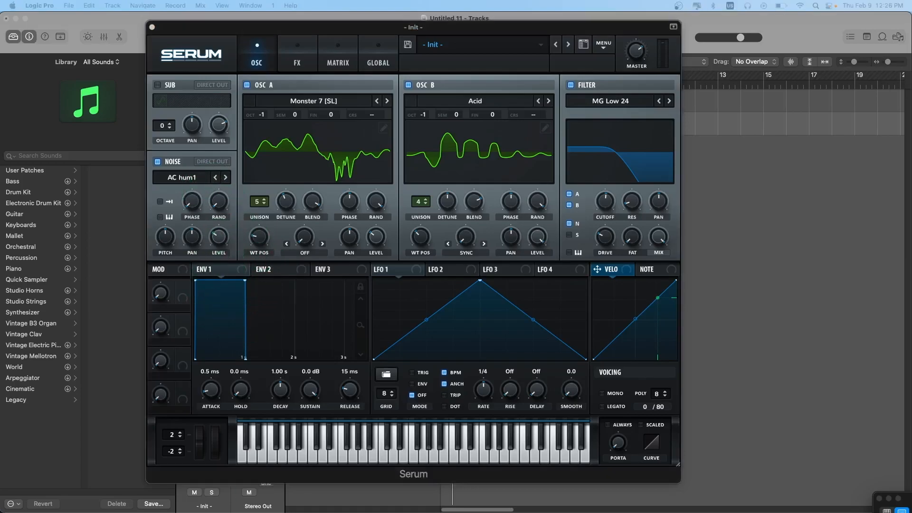
- Shape envelope 1 into a short pluck with about 268 ms decay, -20.7 dB sustain and 190 ms release
left_click_drag(243, 280, 200, 336)
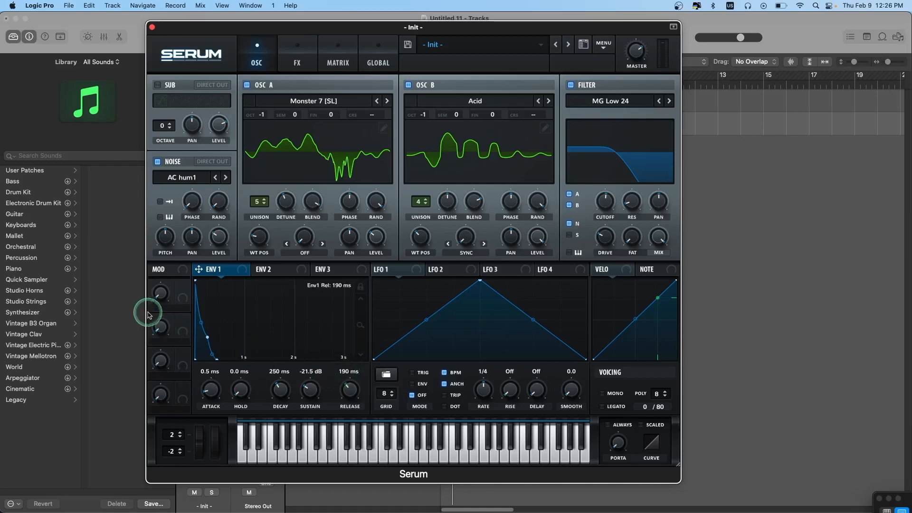
left_click_drag(208, 338, 208, 339)
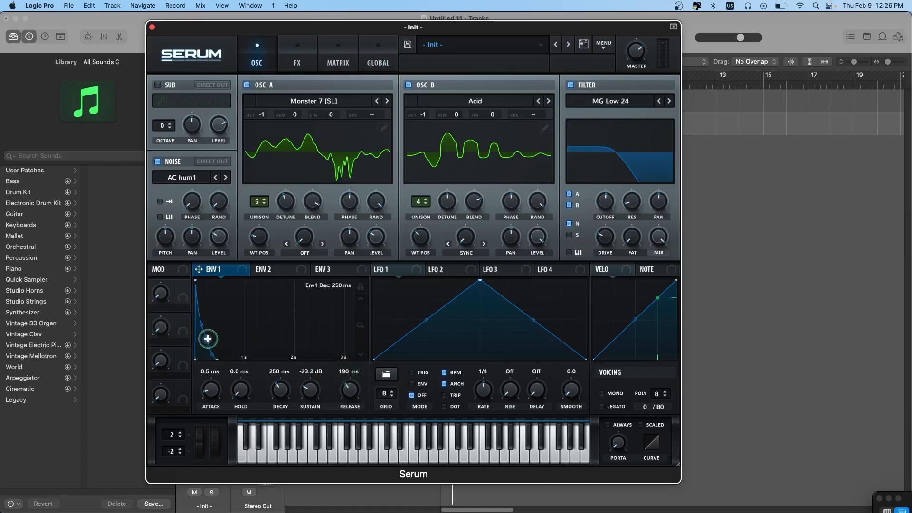
left_click_drag(201, 322, 200, 331)
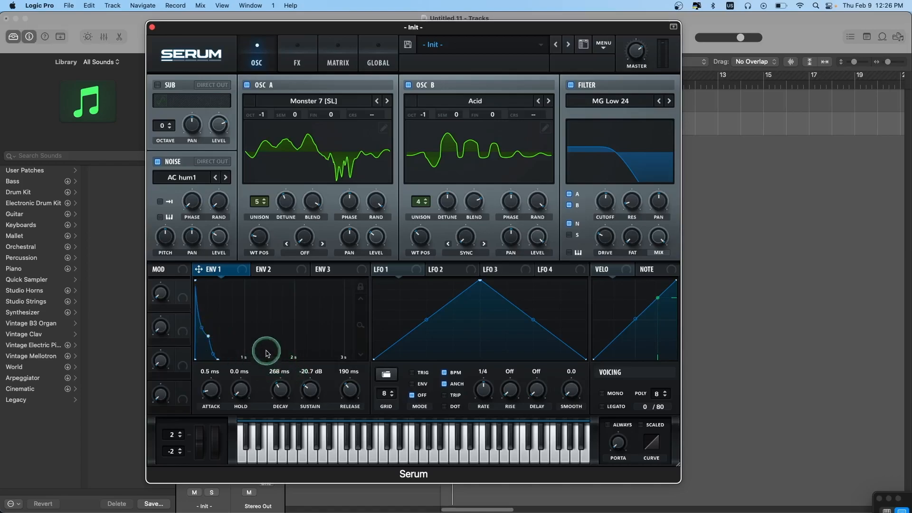
- Assign envelope 2 to the filter cutoff and oscillator B's sync amount, and shape it with about 323 ms decay, 15.41% sustain and 500 ms release
left_click(275, 274)
left_click(325, 450)
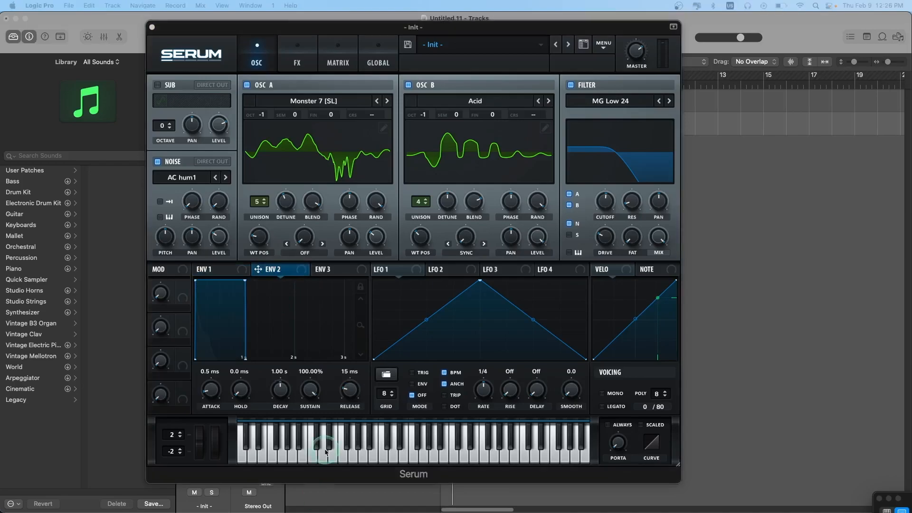
left_click_drag(277, 273, 597, 159)
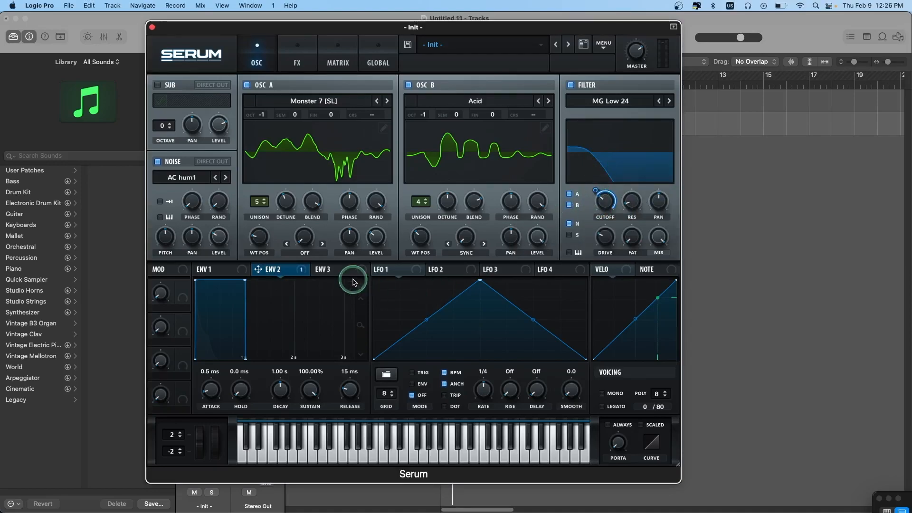
left_click_drag(324, 266, 455, 262)
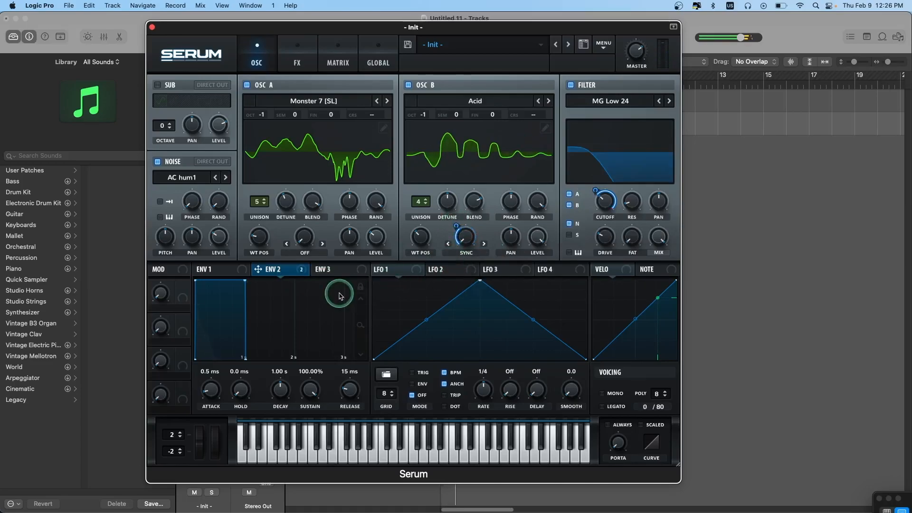
left_click_drag(243, 280, 203, 346)
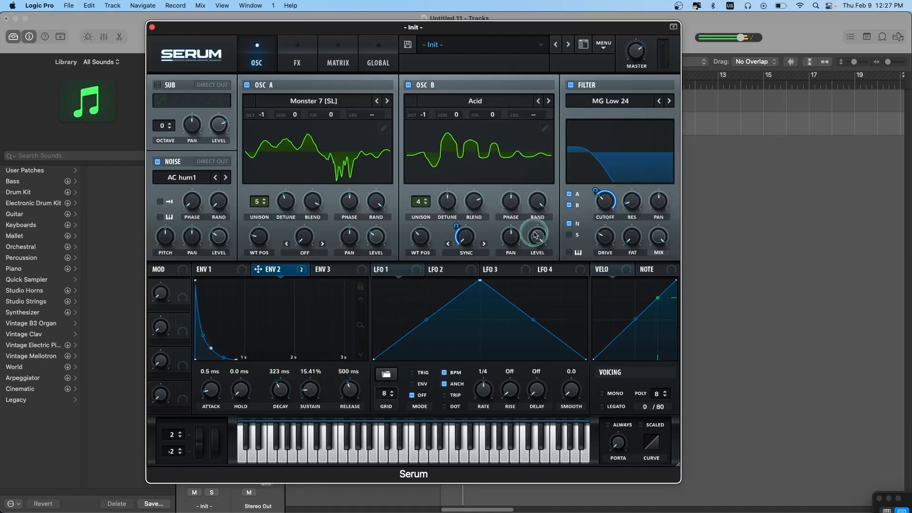
- Enable the Tube distortion effect and lower its mix to about 16%
left_click(298, 62)
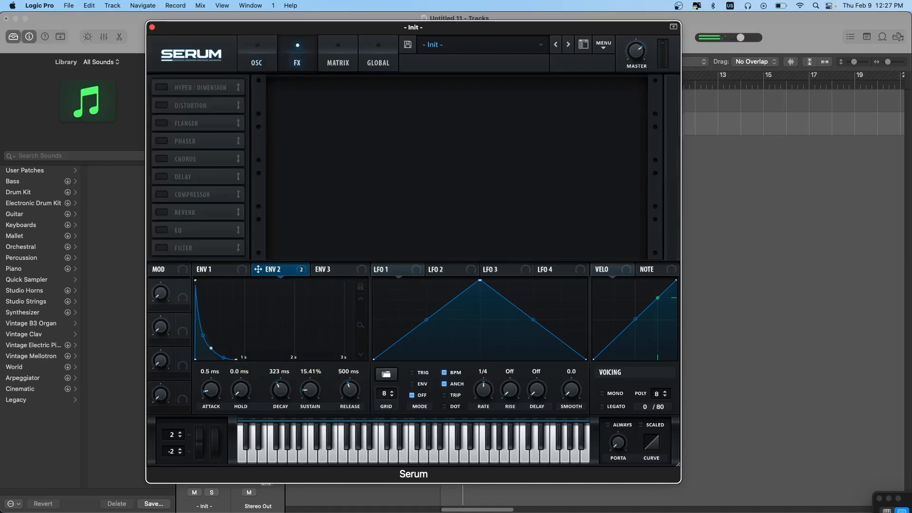
left_click(174, 107)
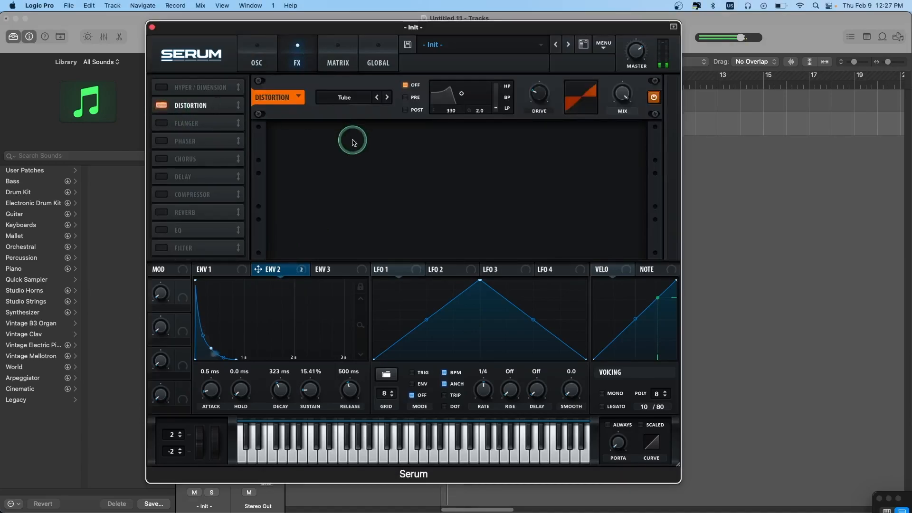
left_click_drag(541, 95, 536, 61)
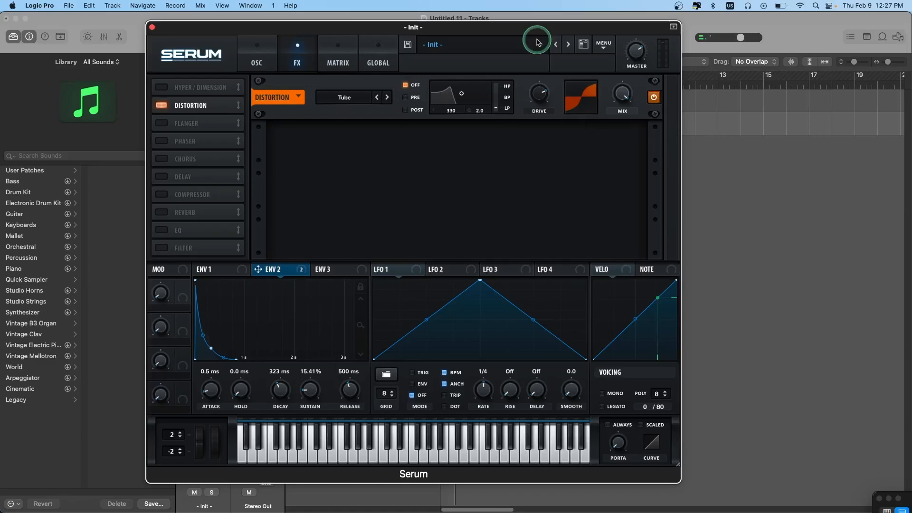
left_click_drag(622, 93, 618, 215)
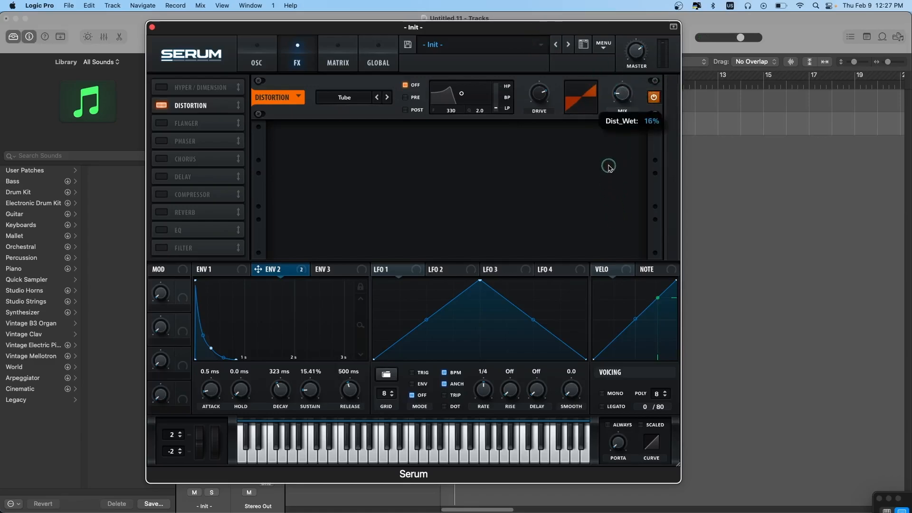
left_click_drag(608, 166, 608, 164)
left_click_drag(624, 92, 626, 93)
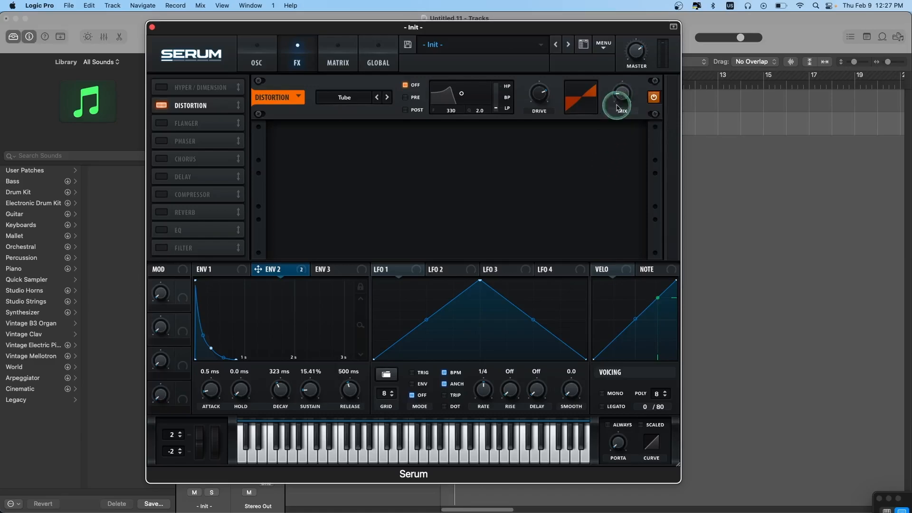
- Enable the phaser, place it directly after the distortion in the effects chain and reduce its mix
left_click(163, 141)
left_click_drag(197, 142, 200, 122)
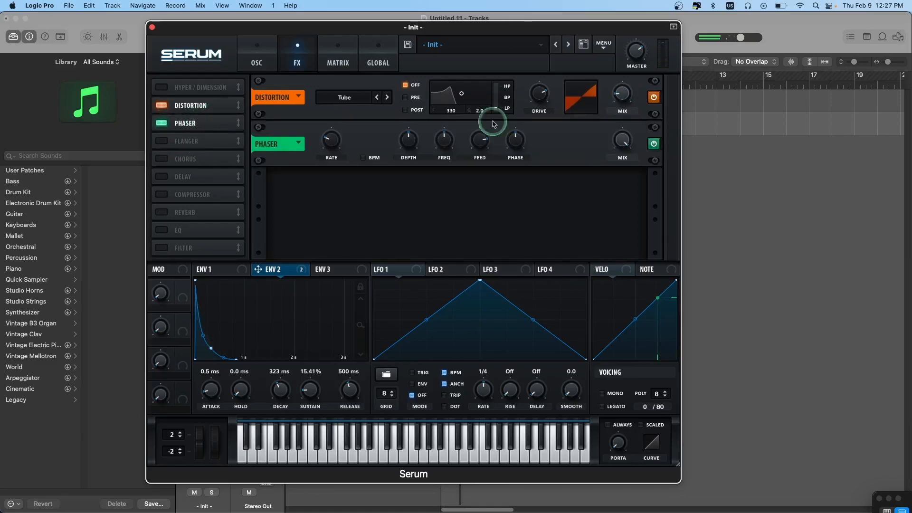
left_click_drag(619, 138, 620, 139)
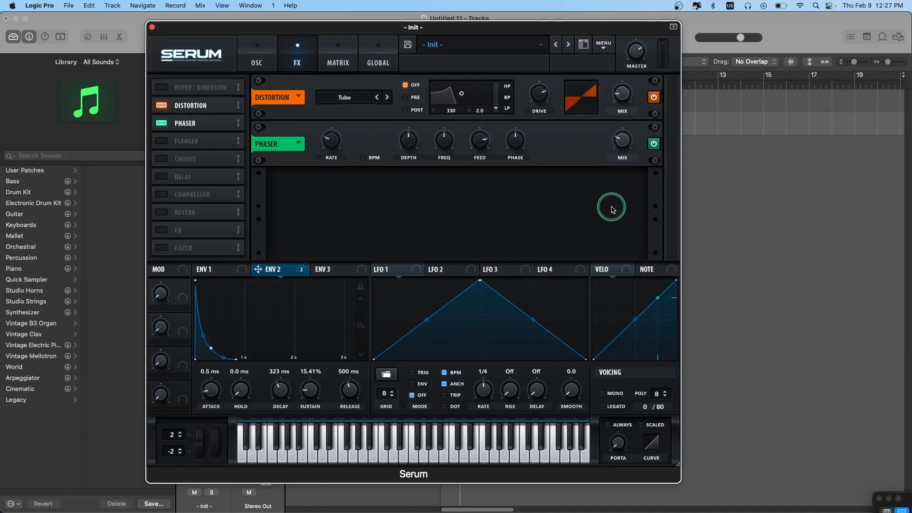
- Enable the delay and reverb in that order after the phaser, and fine-tune the delay's mix
left_click(178, 185)
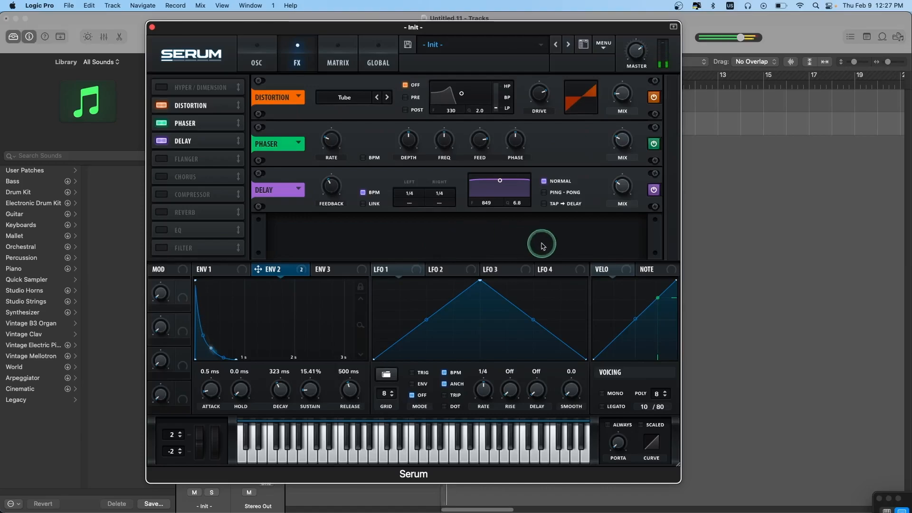
left_click_drag(619, 194, 618, 193)
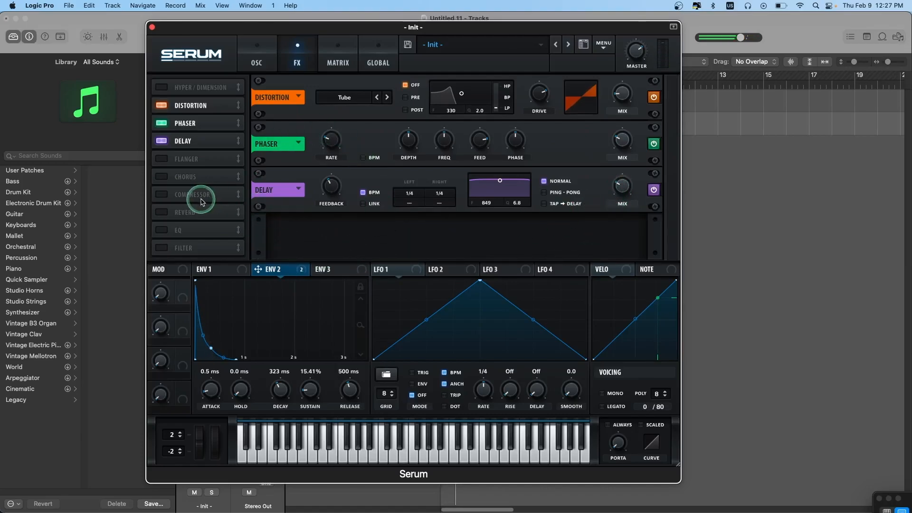
left_click(159, 212)
left_click_drag(207, 211, 207, 157)
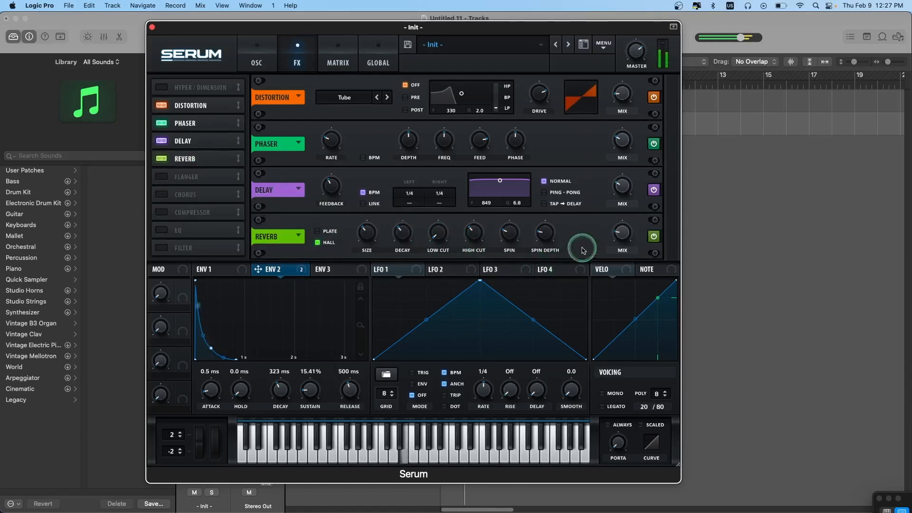
- Return to the oscillator page and lower the filter cutoff slightly
left_click(337, 60)
left_click(298, 60)
left_click(257, 60)
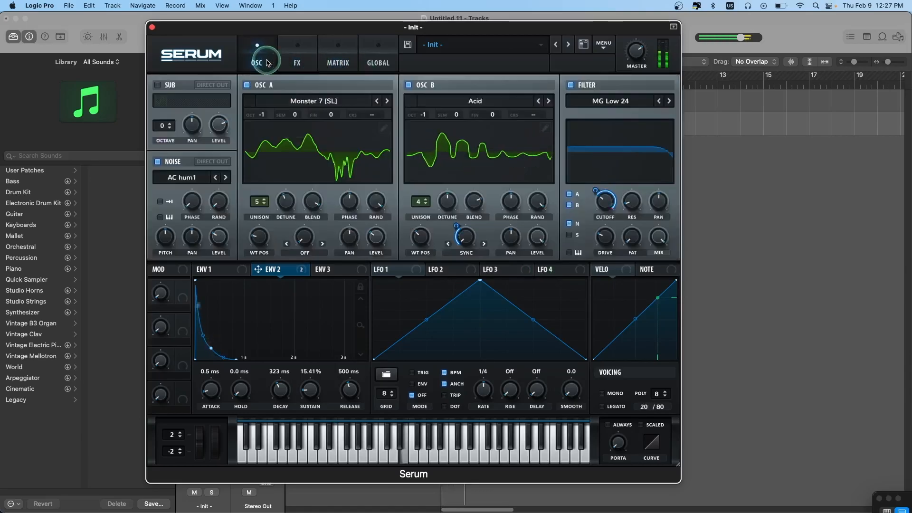
left_click_drag(602, 186, 597, 210)
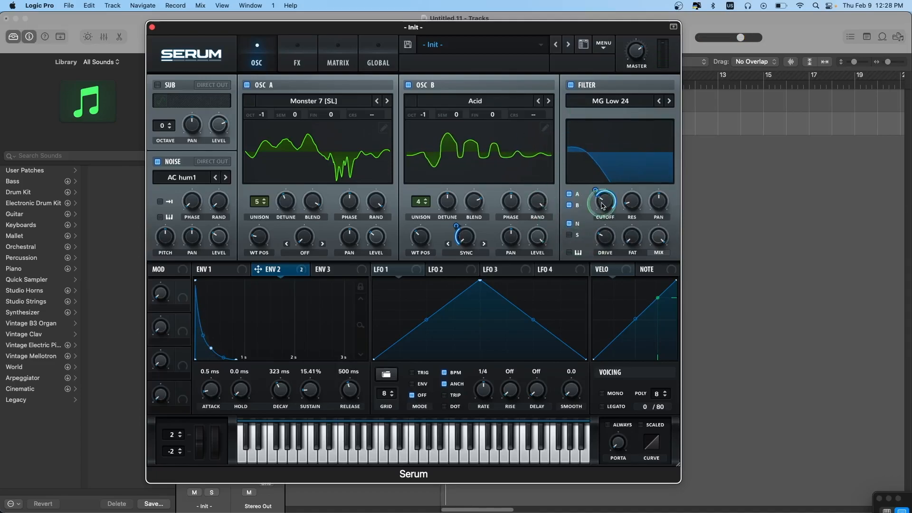
mouse_move(604, 205)
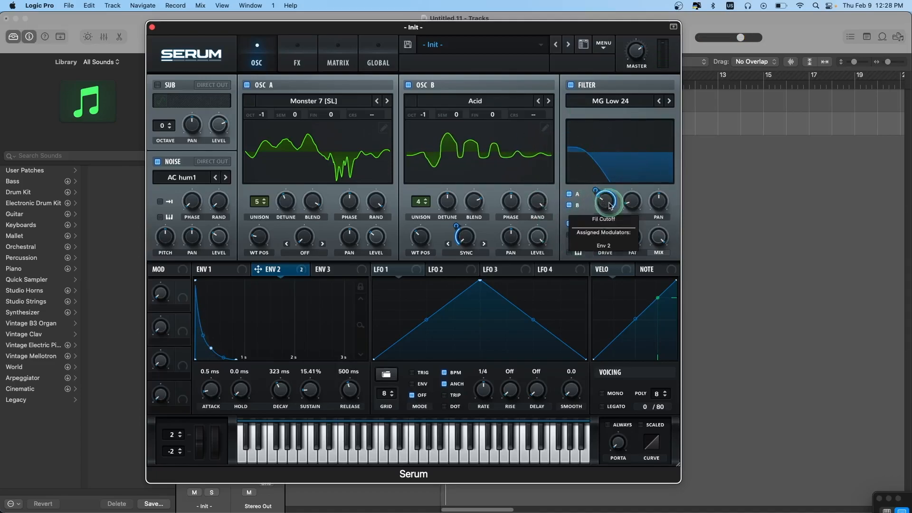